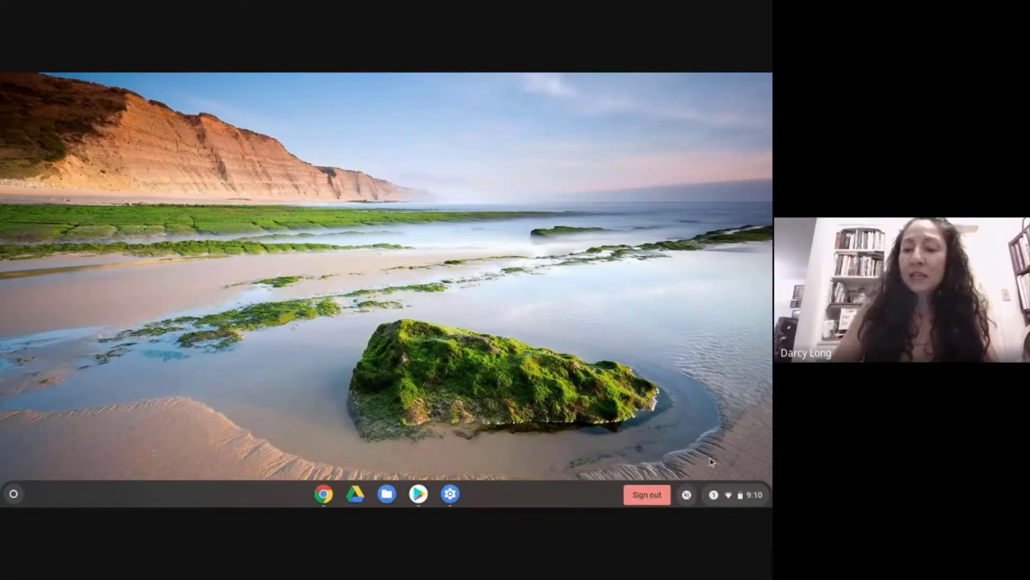
# Open the Chrome OS quick settings panel from the status tray clock.
pyautogui.moveTo(756, 502)
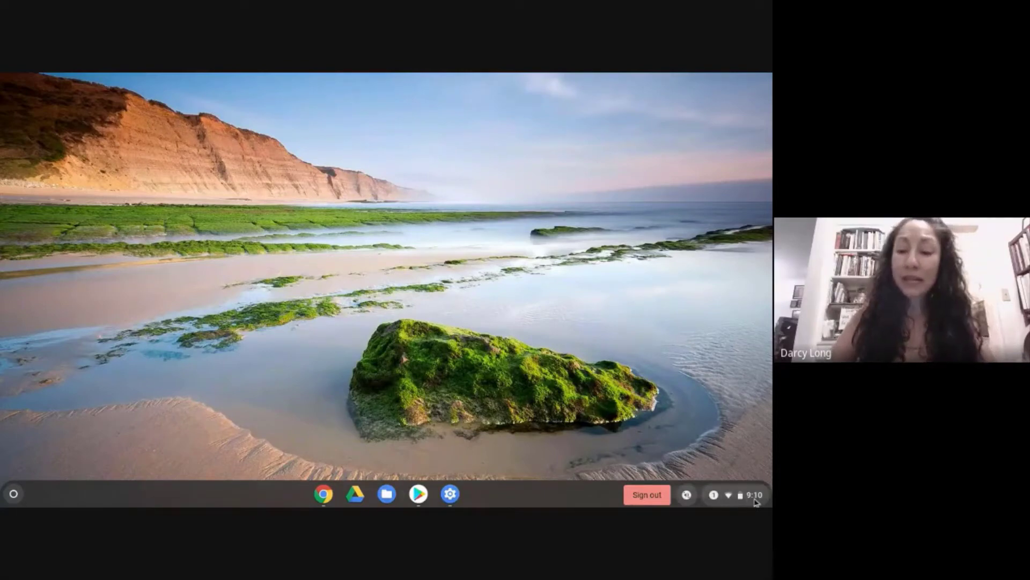
pyautogui.click(756, 501)
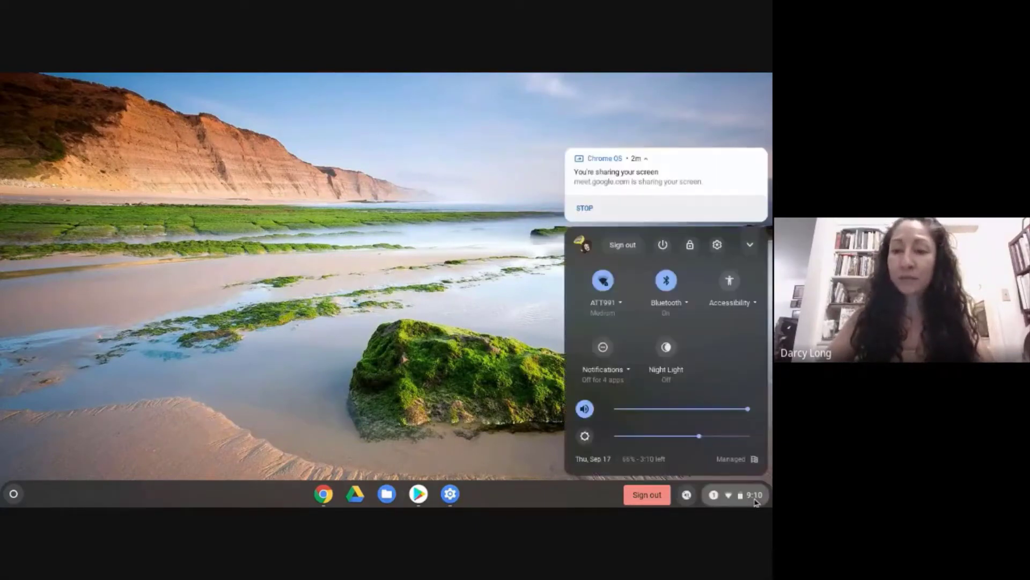
# Open Chrome OS Settings and expand the Advanced categories down to Accessibility.
pyautogui.click(719, 247)
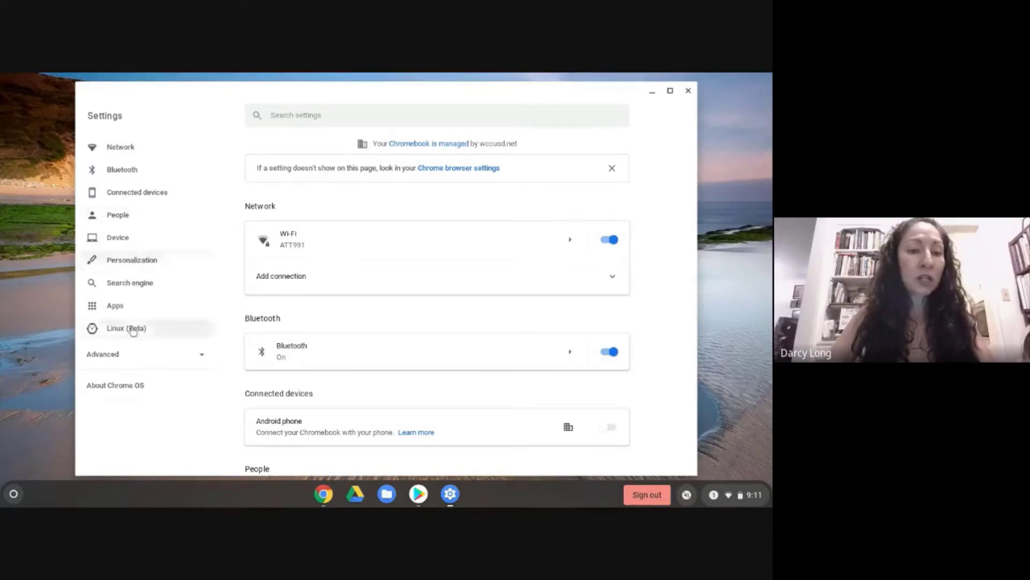
pyautogui.click(202, 356)
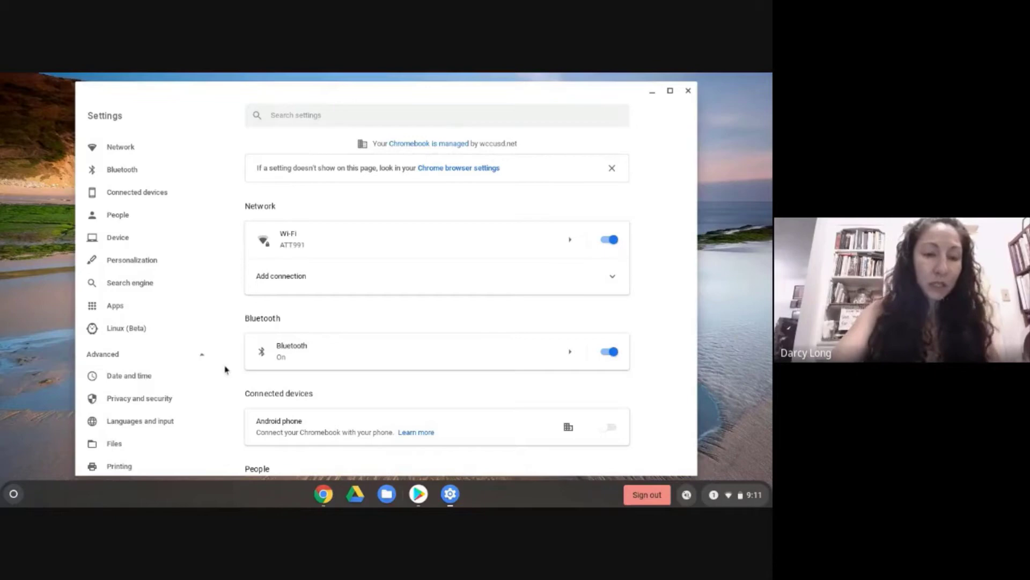
pyautogui.scroll(-3, 161, 376)
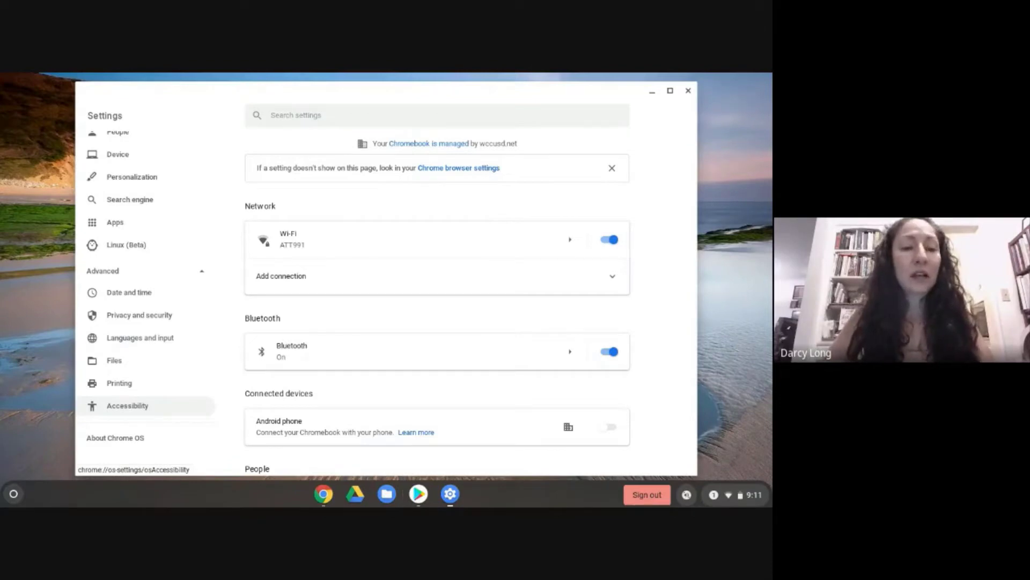
# Switch on Enable dictation (speak to type) in the Accessibility features.
pyautogui.click(138, 418)
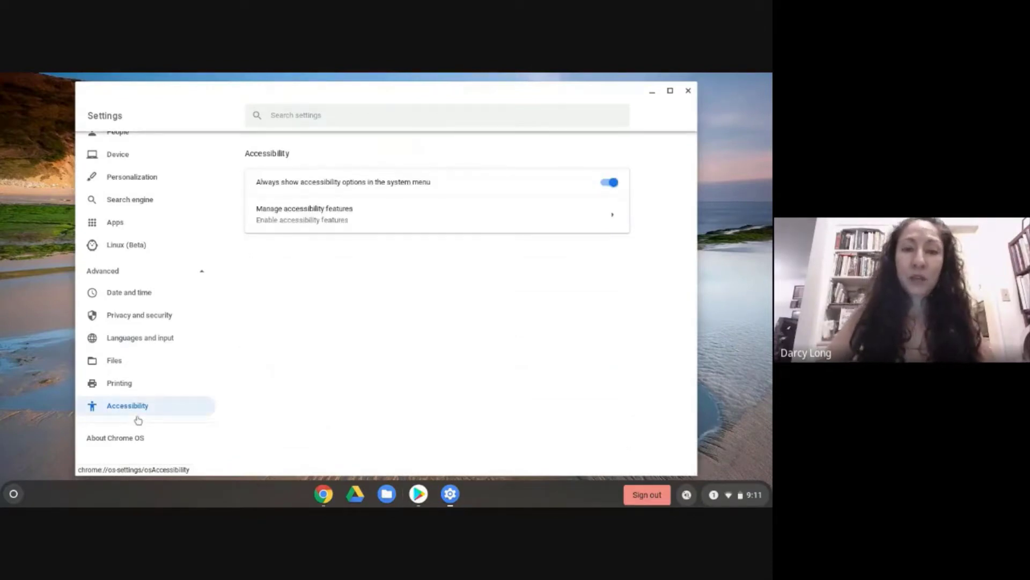
pyautogui.click(616, 218)
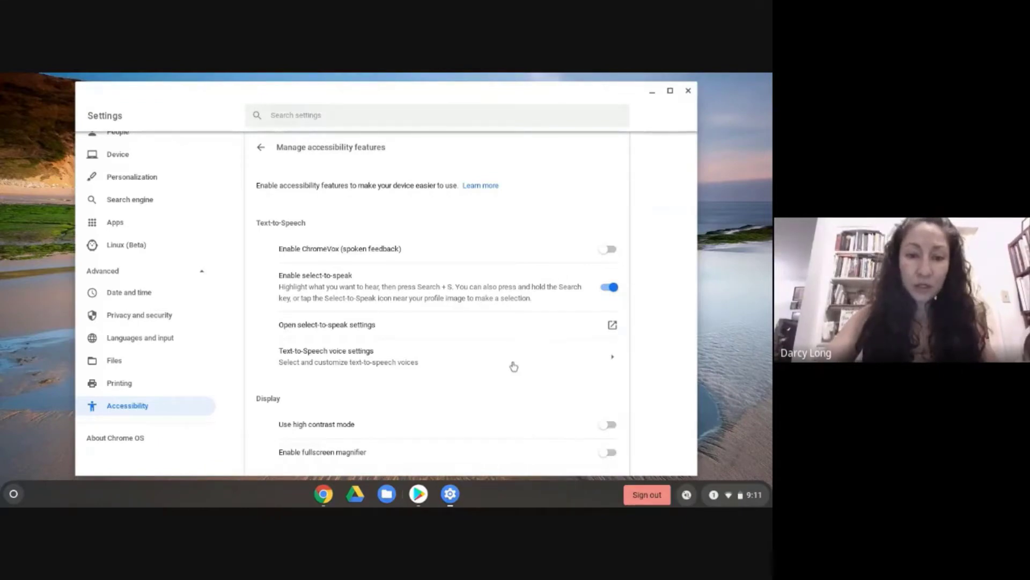
pyautogui.scroll(-3, 514, 366)
pyautogui.scroll(-5, 438, 303)
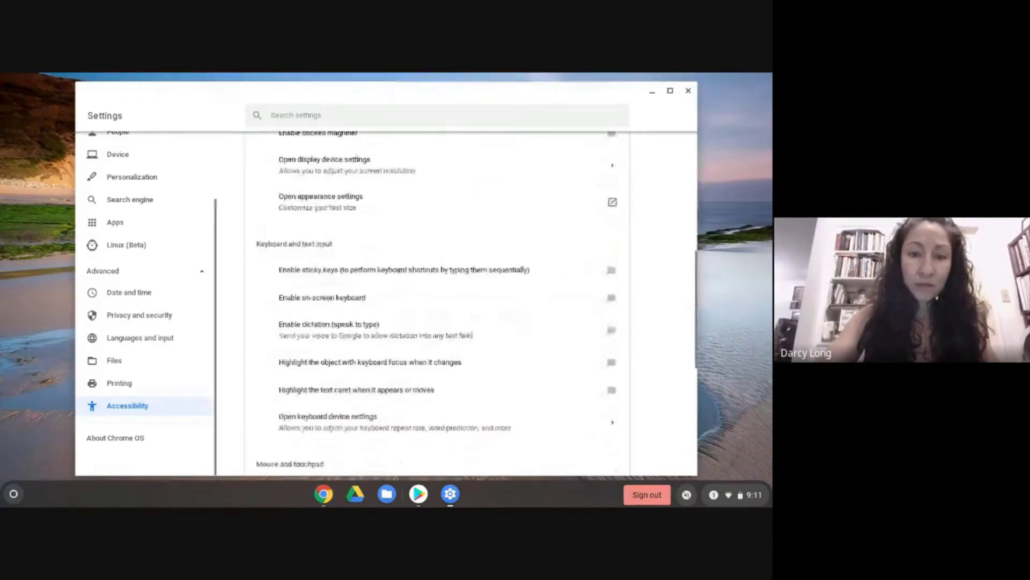
pyautogui.scroll(1, 437, 303)
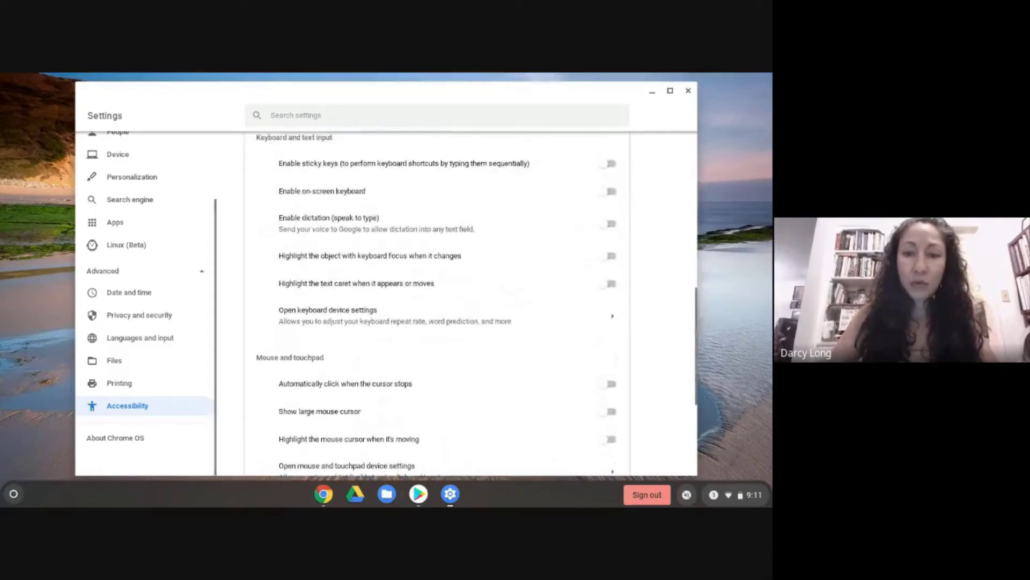
pyautogui.scroll(1, 349, 232)
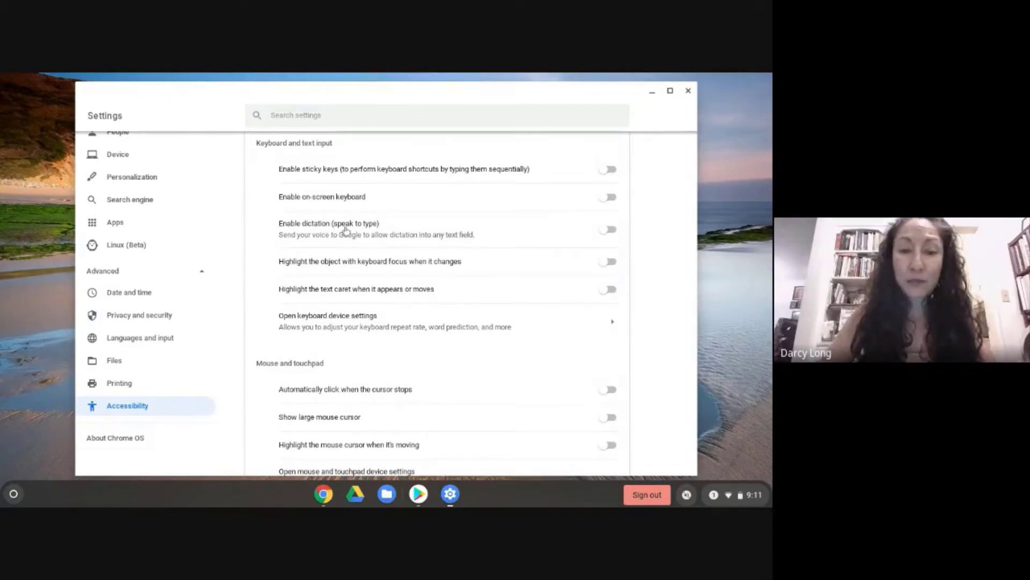
pyautogui.click(613, 231)
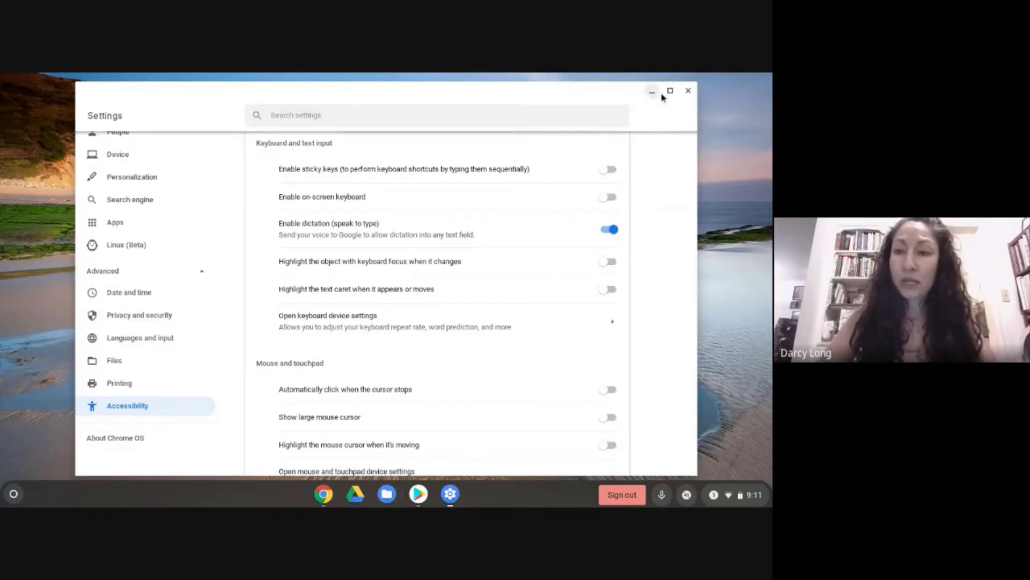
# Close Settings, return to the Seesaw tab, and start a new post from the TEST class Journal.
pyautogui.click(688, 91)
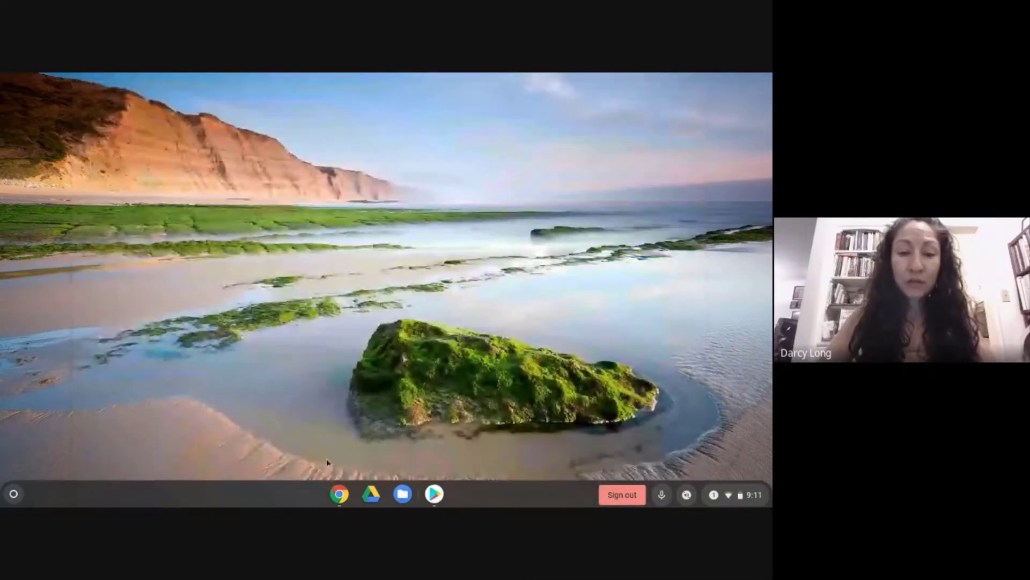
pyautogui.click(340, 494)
pyautogui.click(372, 464)
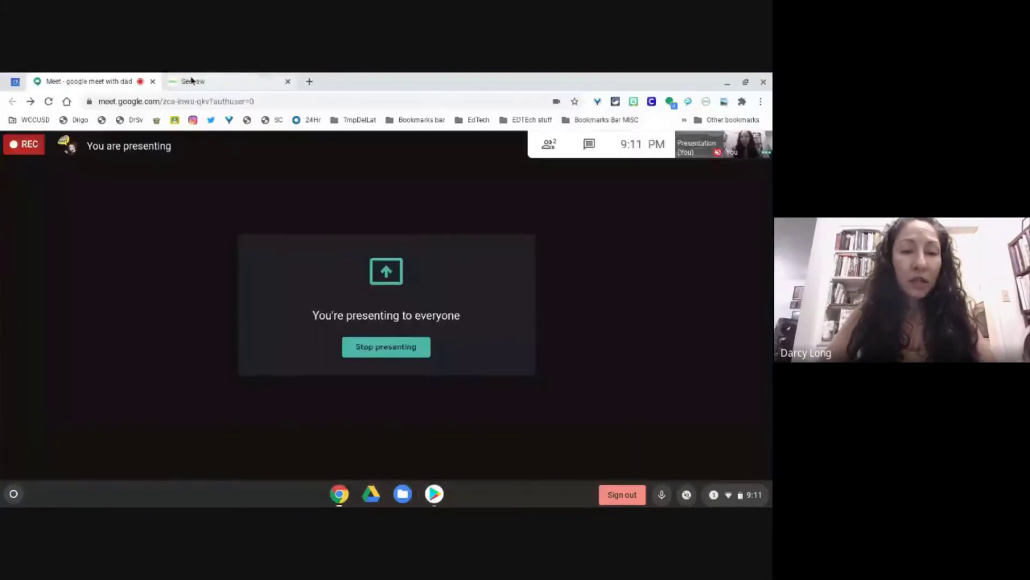
pyautogui.click(192, 81)
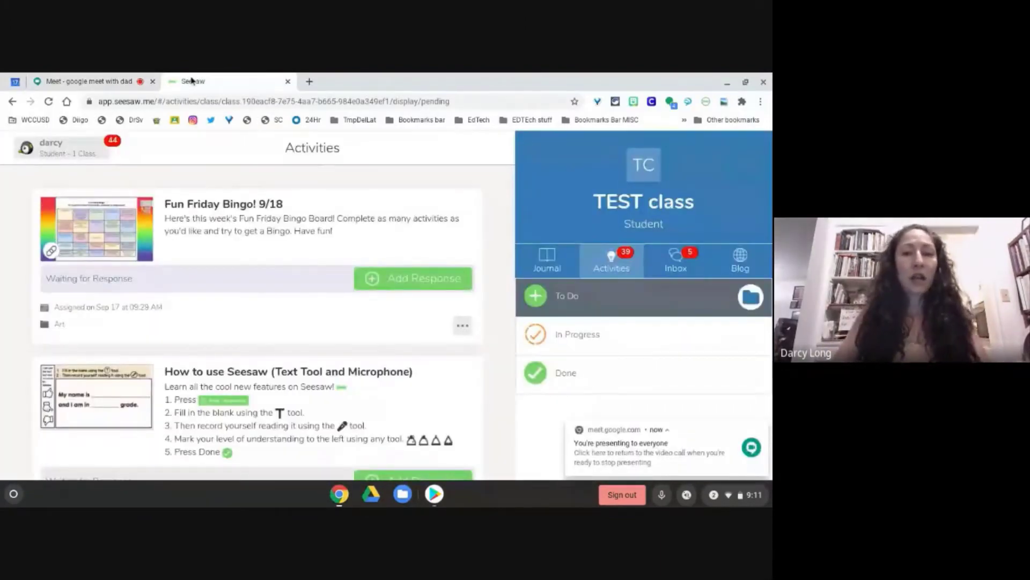
pyautogui.click(559, 272)
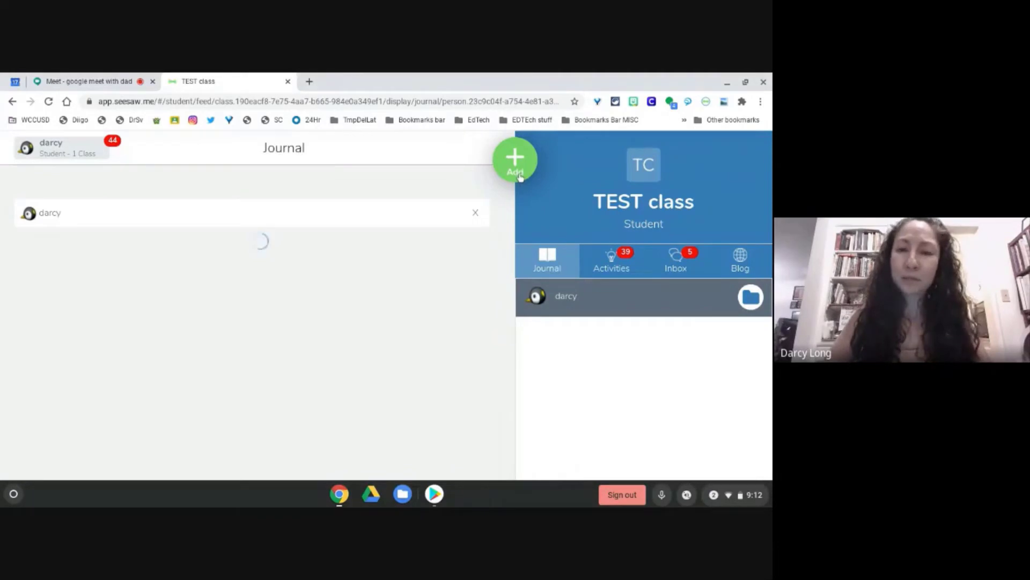
pyautogui.click(515, 161)
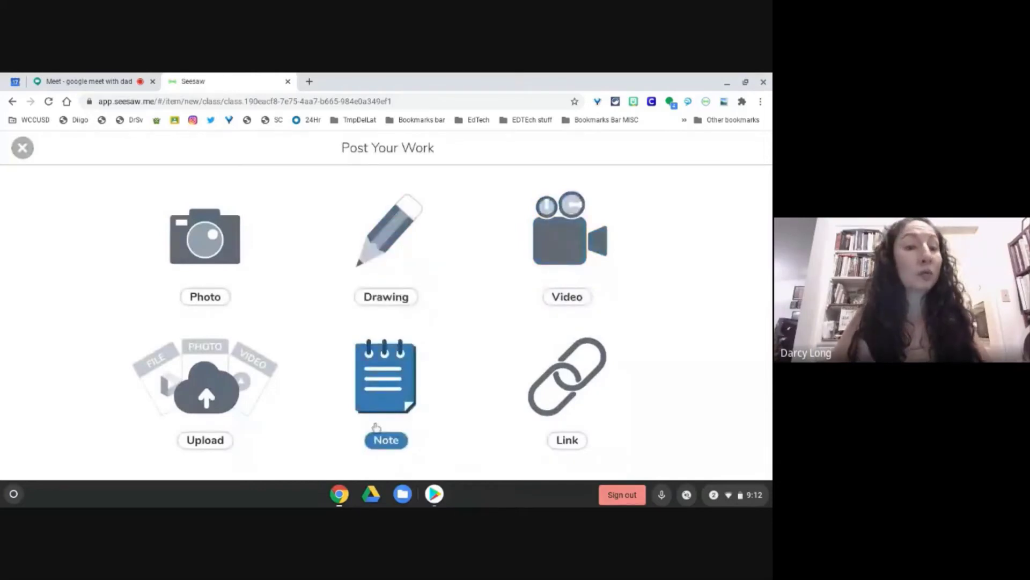
# Start a Note and dictate 'I love using this tool because it makes typing a large paragraph really easy for me.'.
pyautogui.click(387, 411)
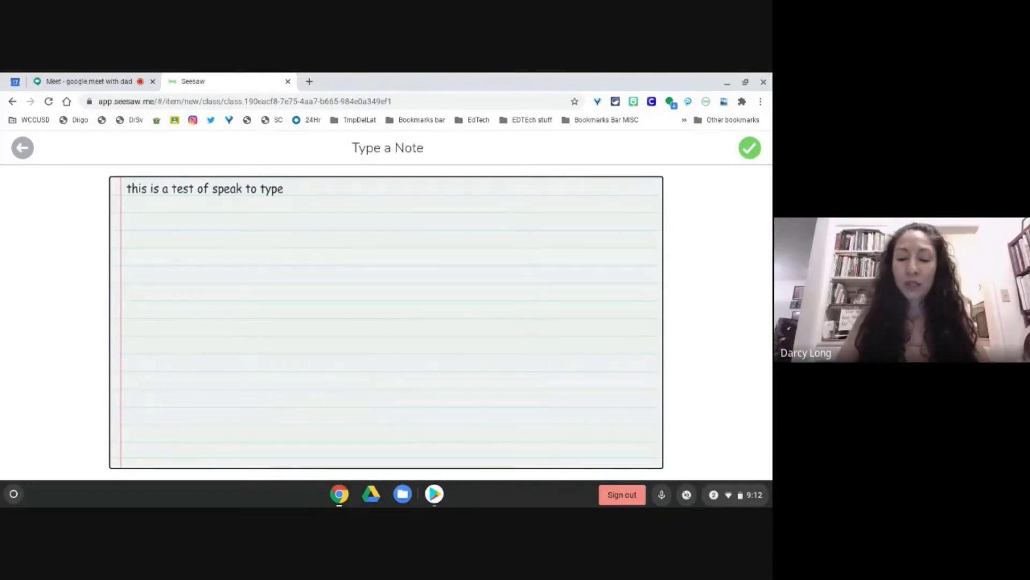
pyautogui.write('.')
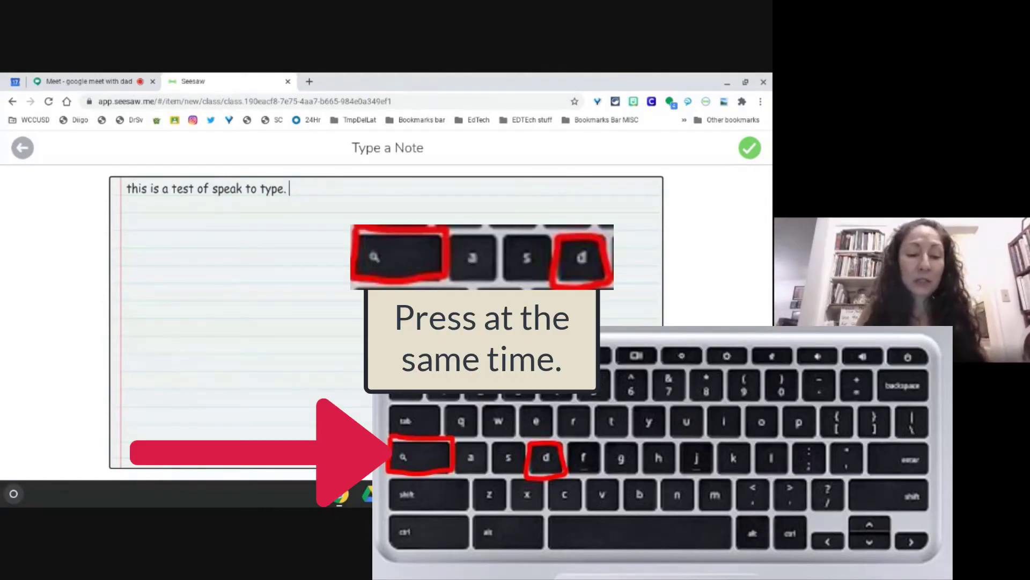
pyautogui.write('D')
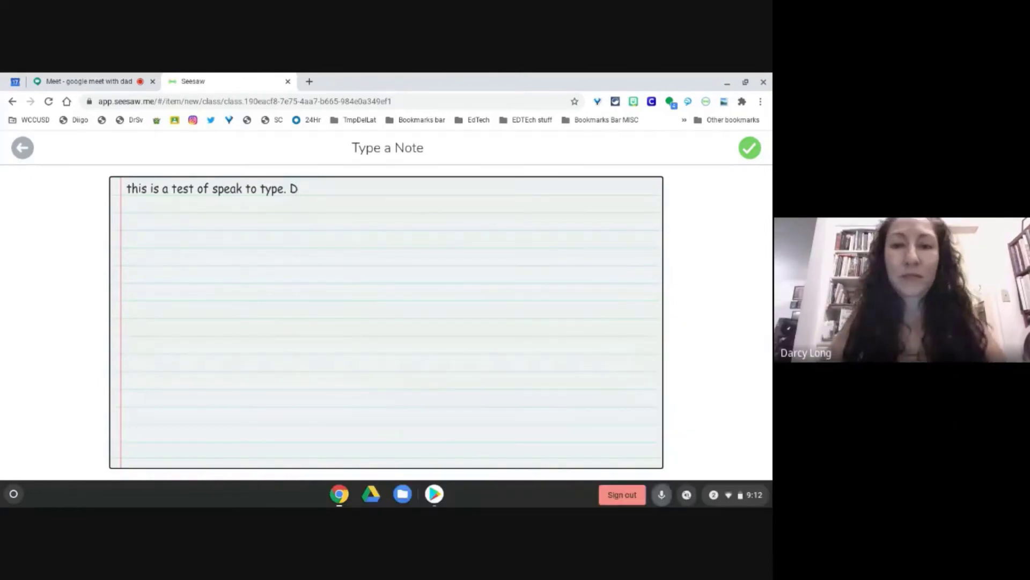
pyautogui.write('I love')
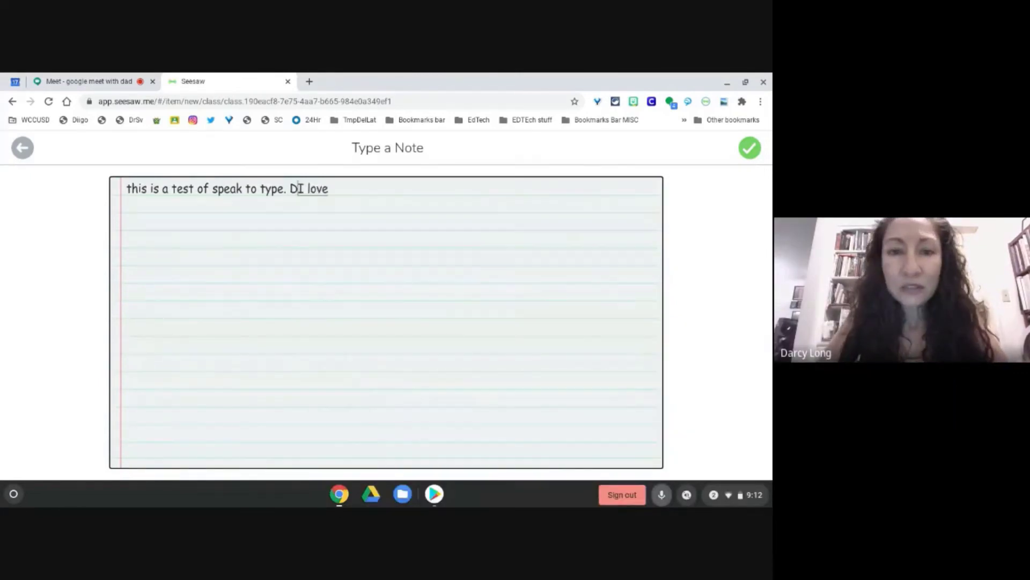
pyautogui.write(' using this tool because it makes')
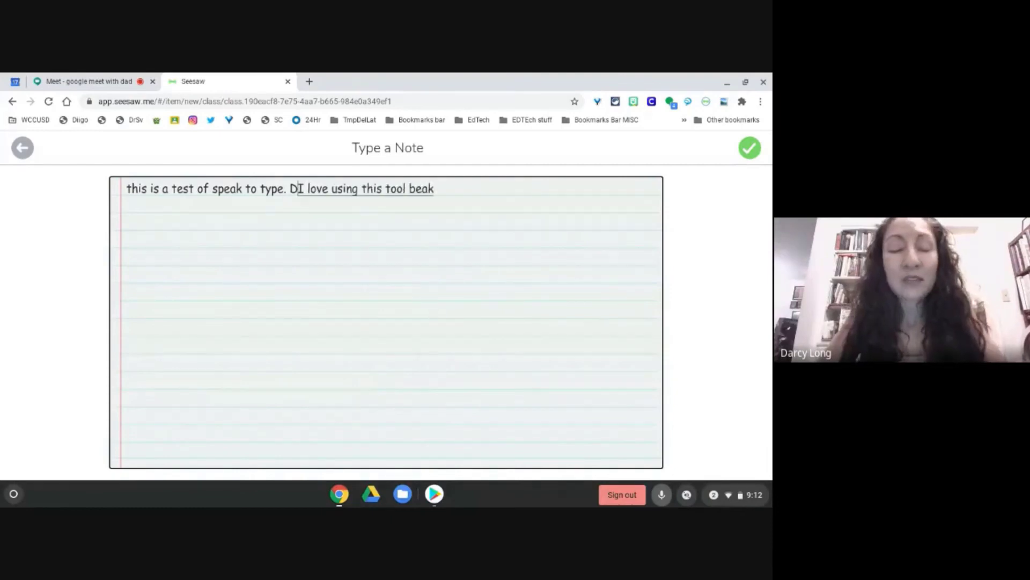
pyautogui.write(' typing')
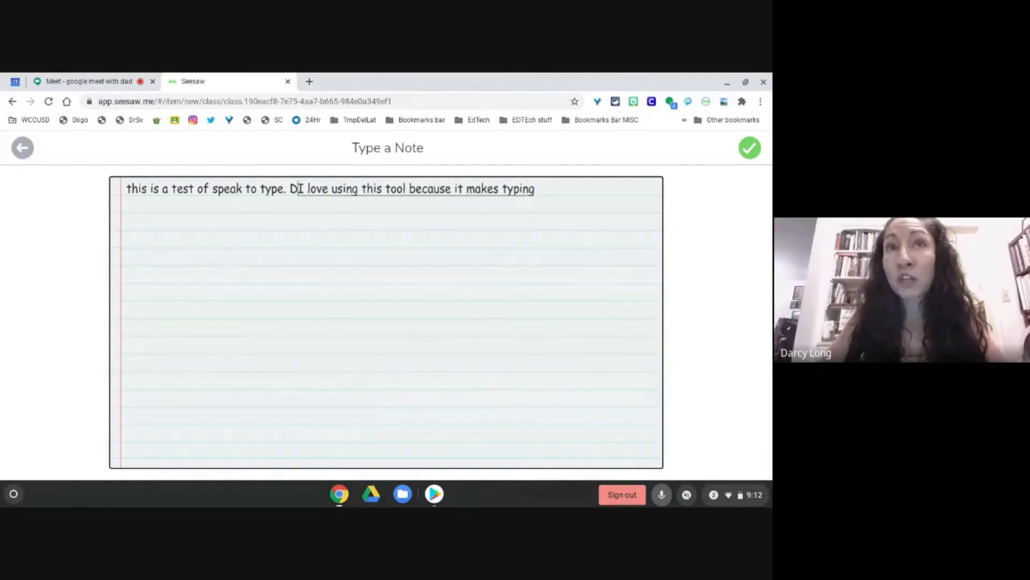
pyautogui.write(' a lotlarge paragraph')
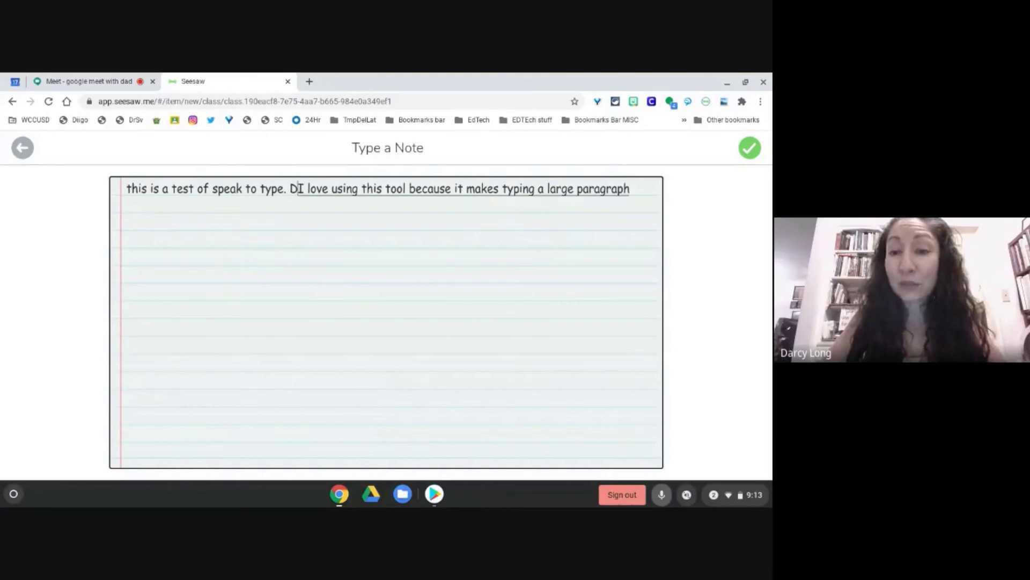
pyautogui.write(' really easy for me.')
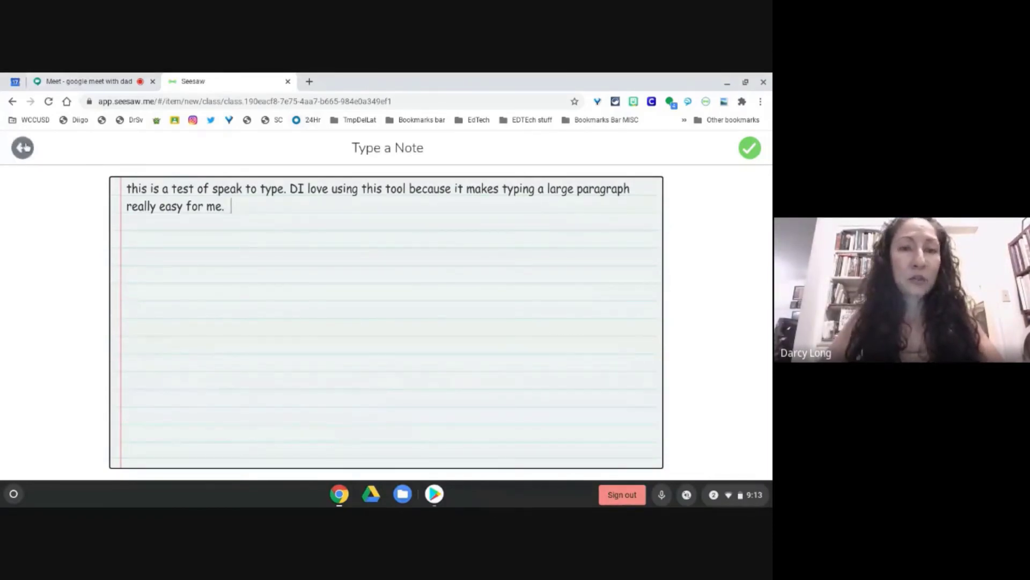
# Discard the note with Delete and Start Over, then choose Drawing for a new post.
pyautogui.click(25, 147)
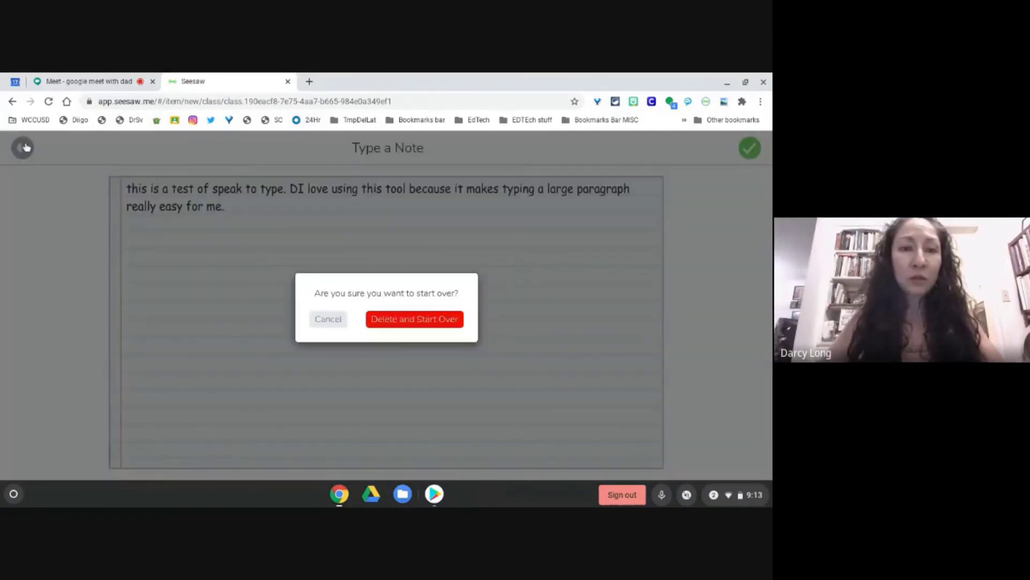
pyautogui.click(402, 323)
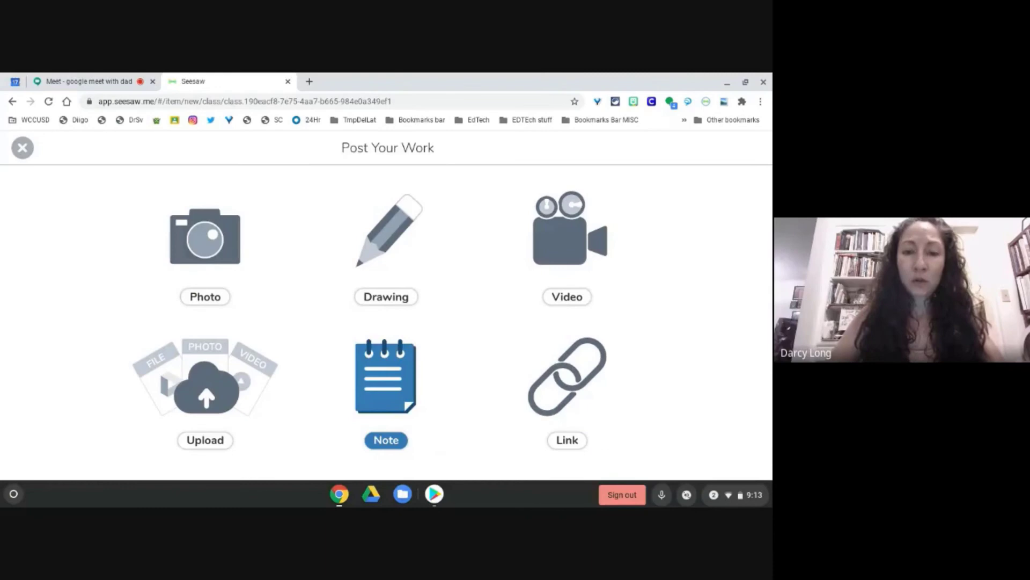
pyautogui.click(391, 235)
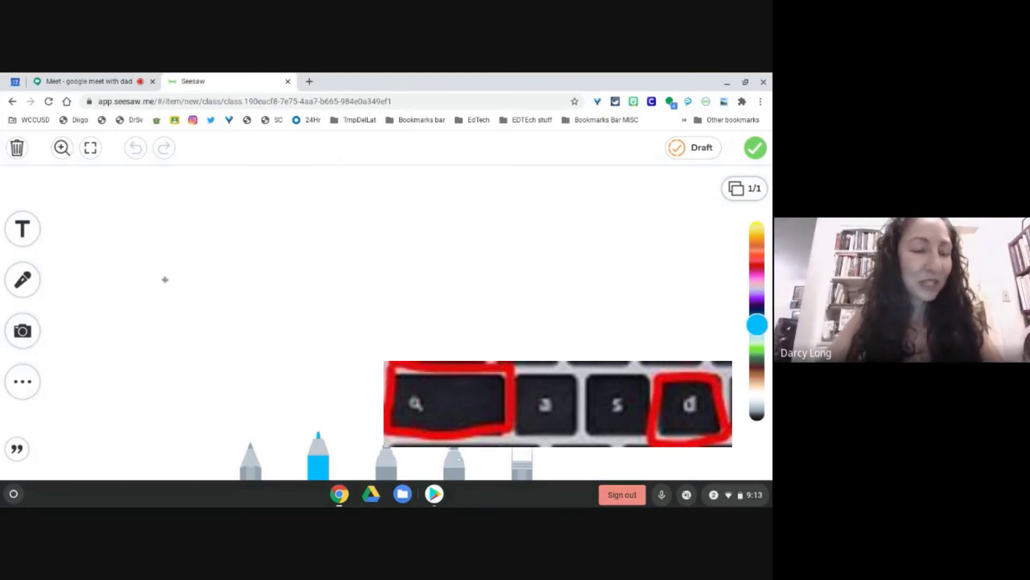
# Add a canvas text box and dictate 'this is a test of using the speak to text tool in seesaw'.
pyautogui.click(38, 234)
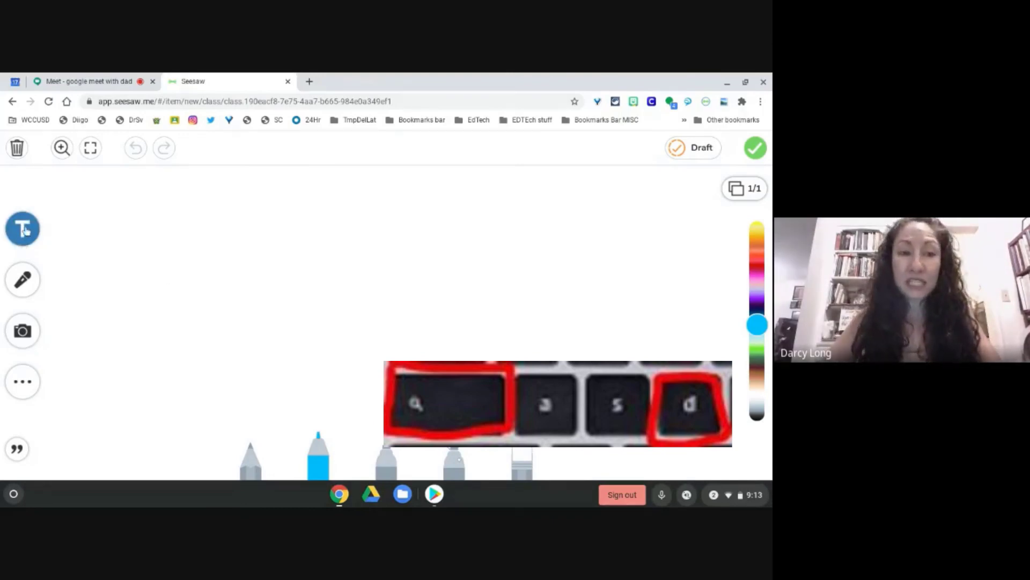
pyautogui.click(23, 231)
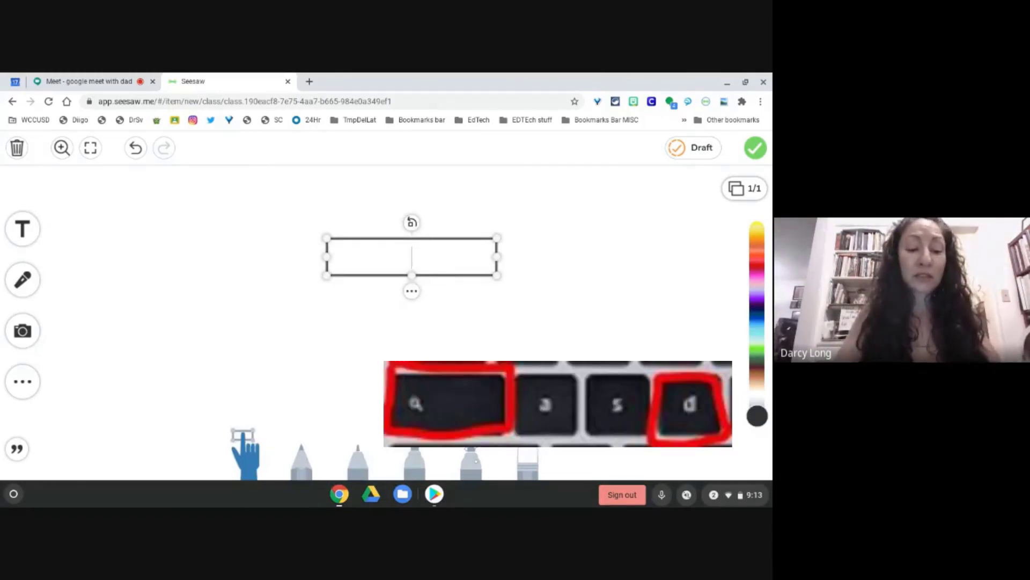
pyautogui.press('super')
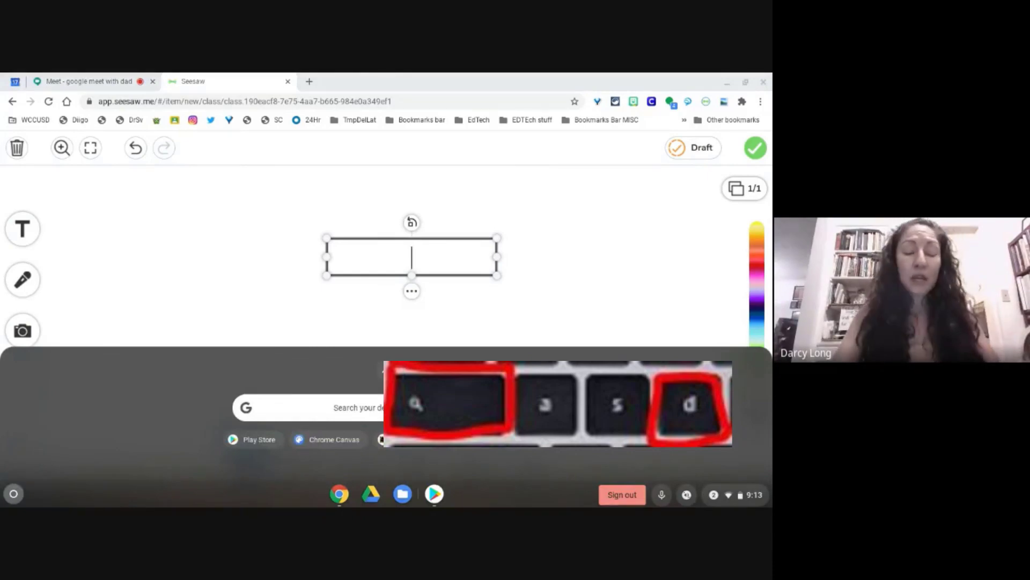
pyautogui.press('super')
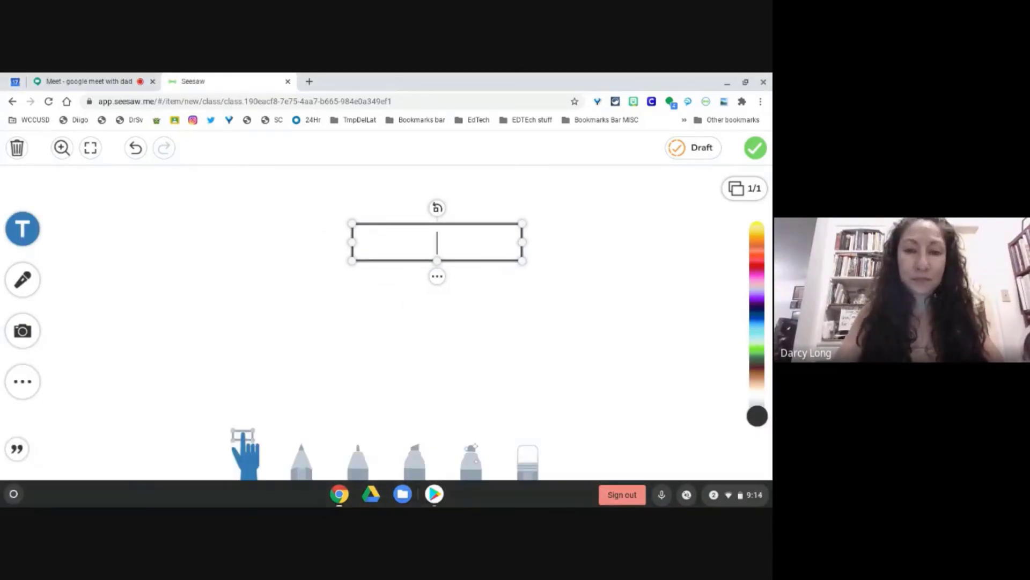
pyautogui.write('d')
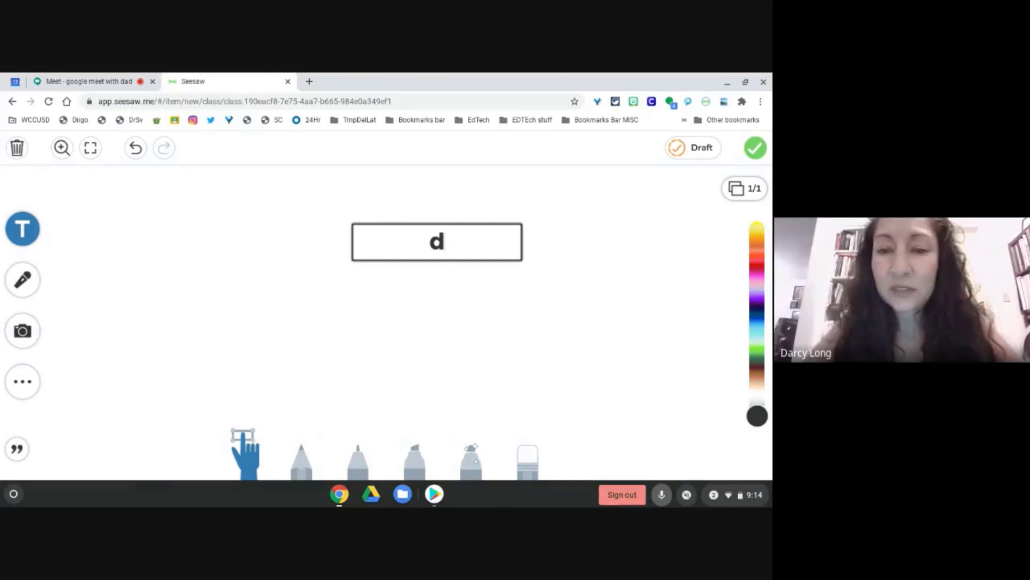
pyautogui.write('this is a test of using the speak to text tool in seesaw')
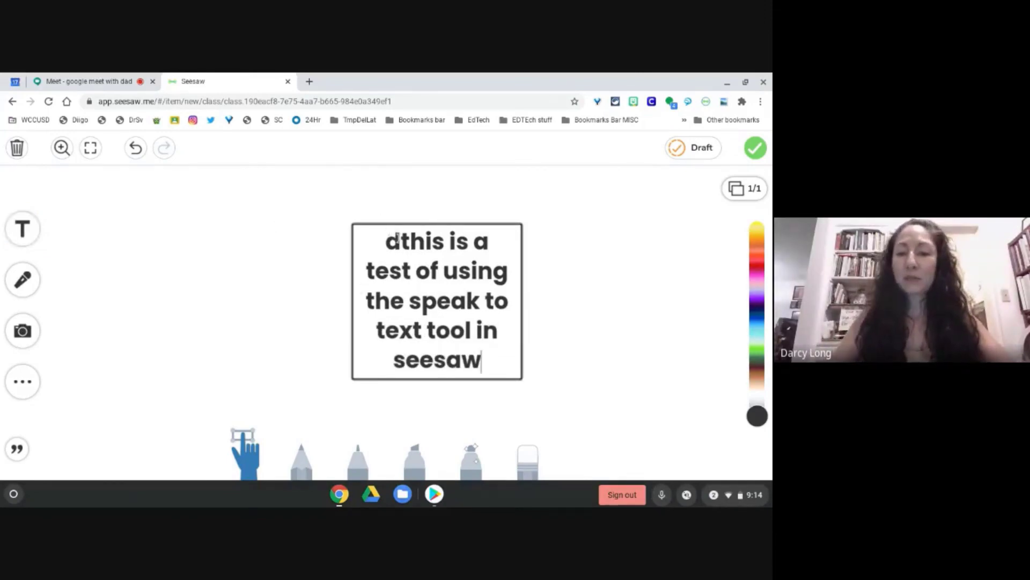
# Correct the final 'w' of seesaw and go to the stray 'd' to remove it.
pyautogui.press('BackSpace')
pyautogui.write('w')
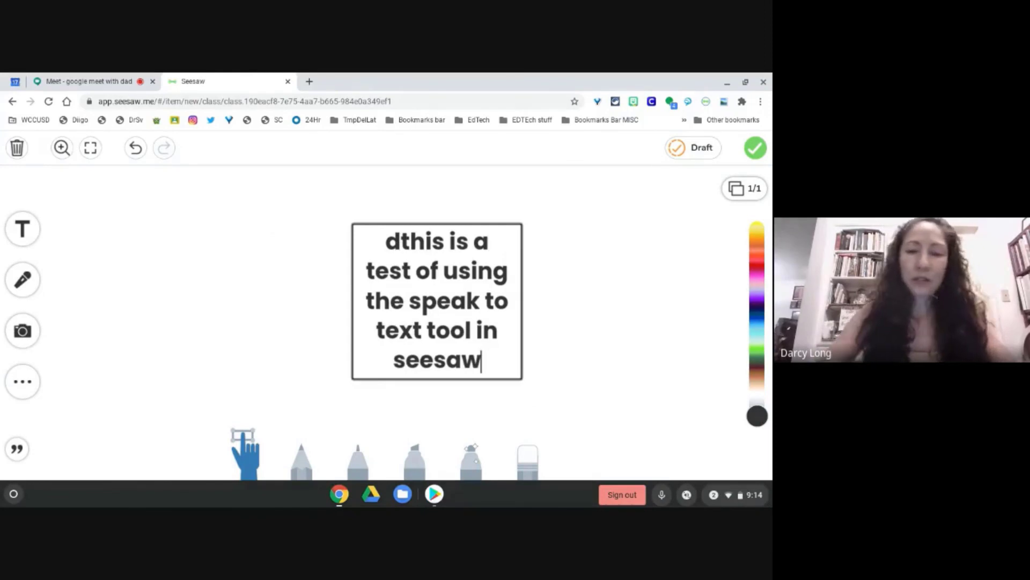
pyautogui.click(401, 241)
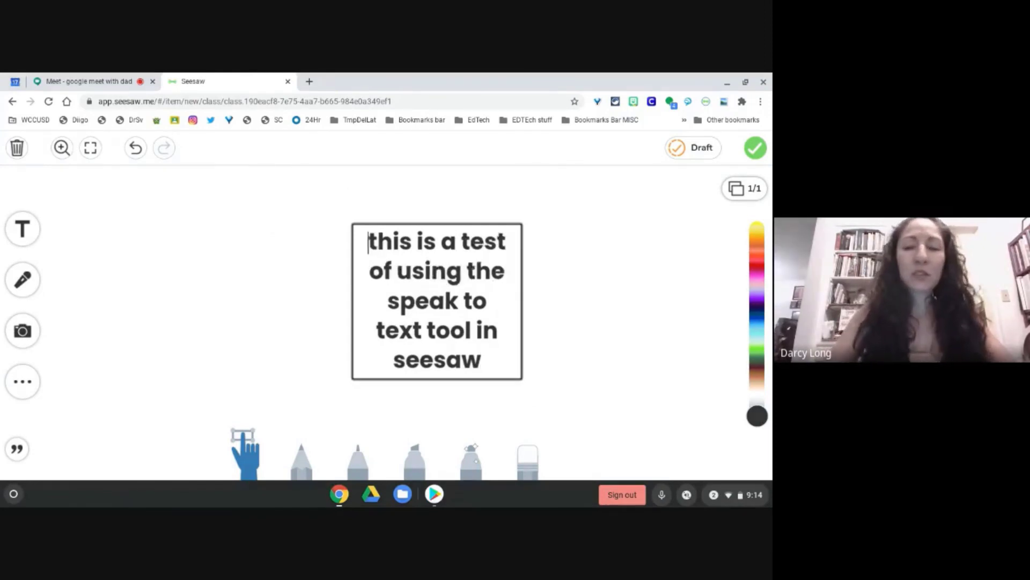